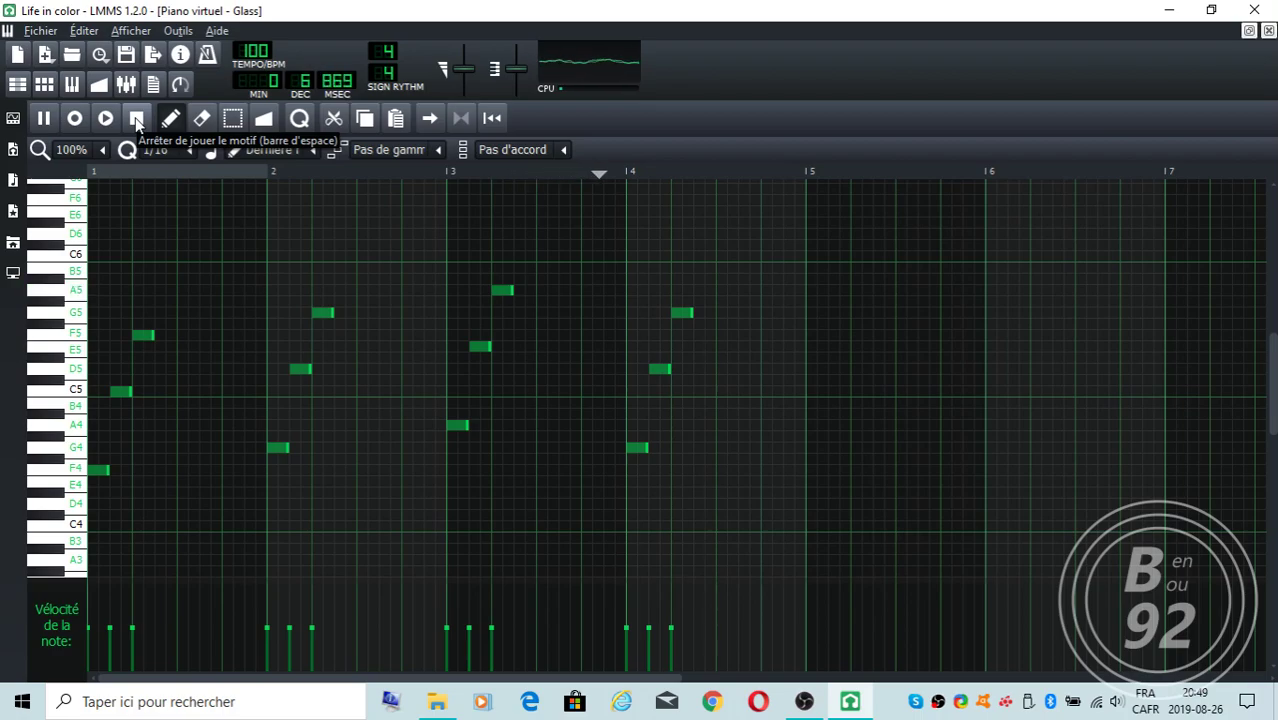
# Step: Stop the open Glass pattern, and listen to the Glass pattern at bar 25 in the piano roll
pyautogui.click(137, 119)
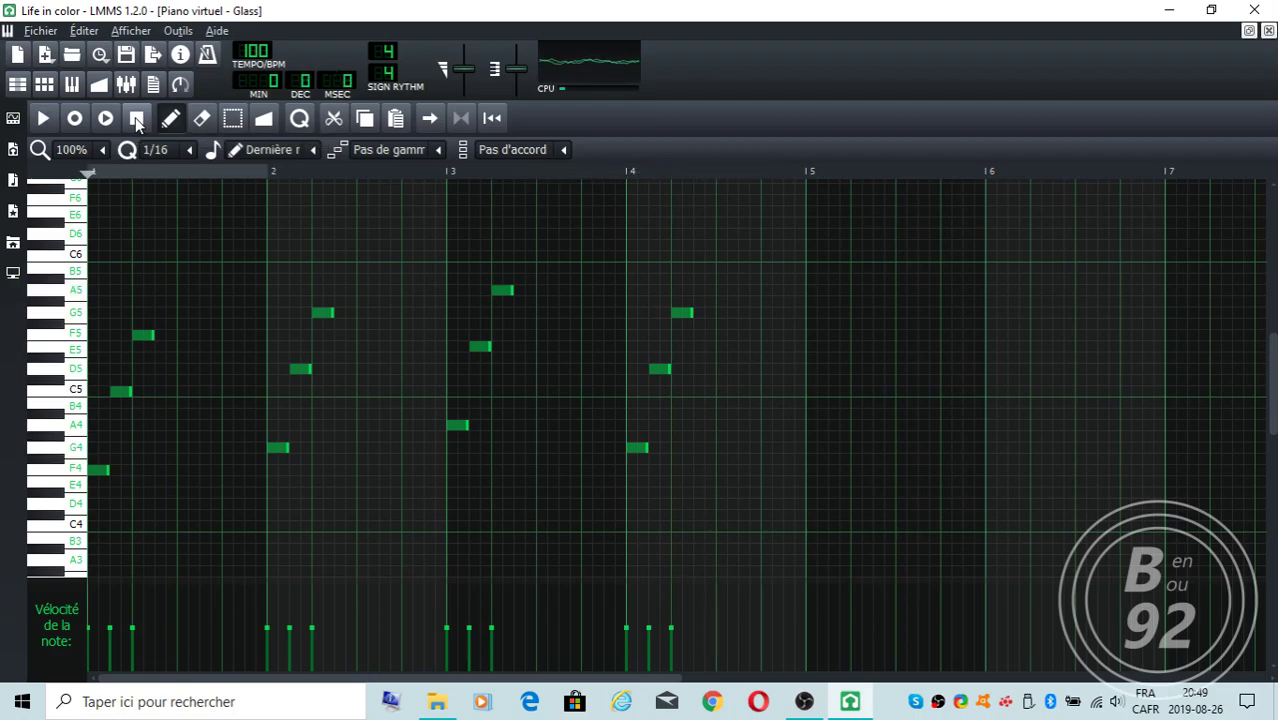
pyautogui.click(1266, 33)
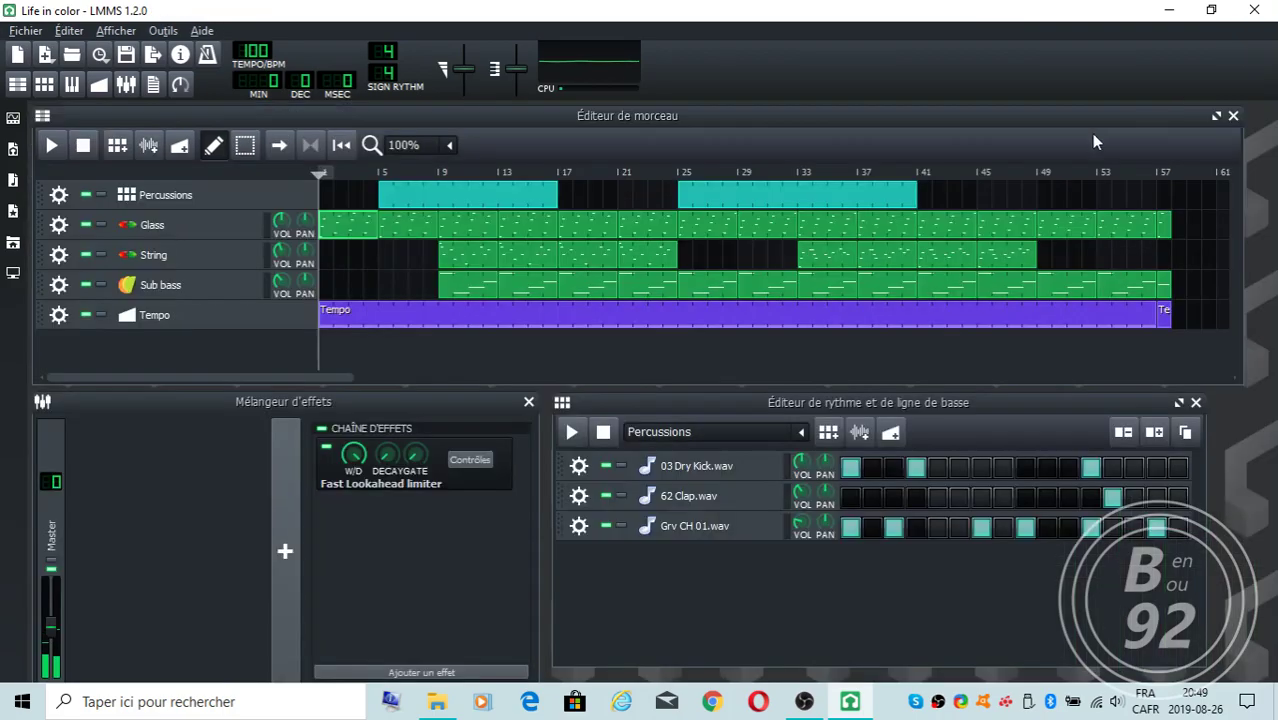
pyautogui.doubleClick(718, 237)
pyautogui.click(42, 122)
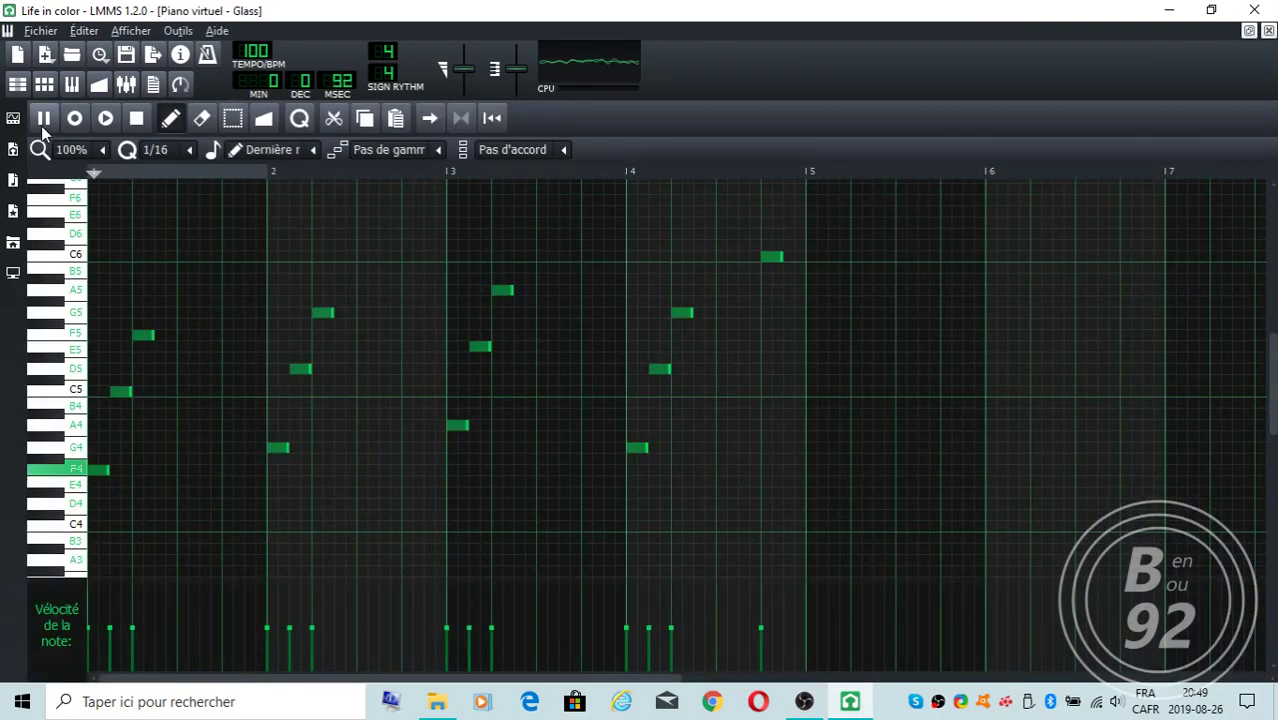
pyautogui.click(138, 119)
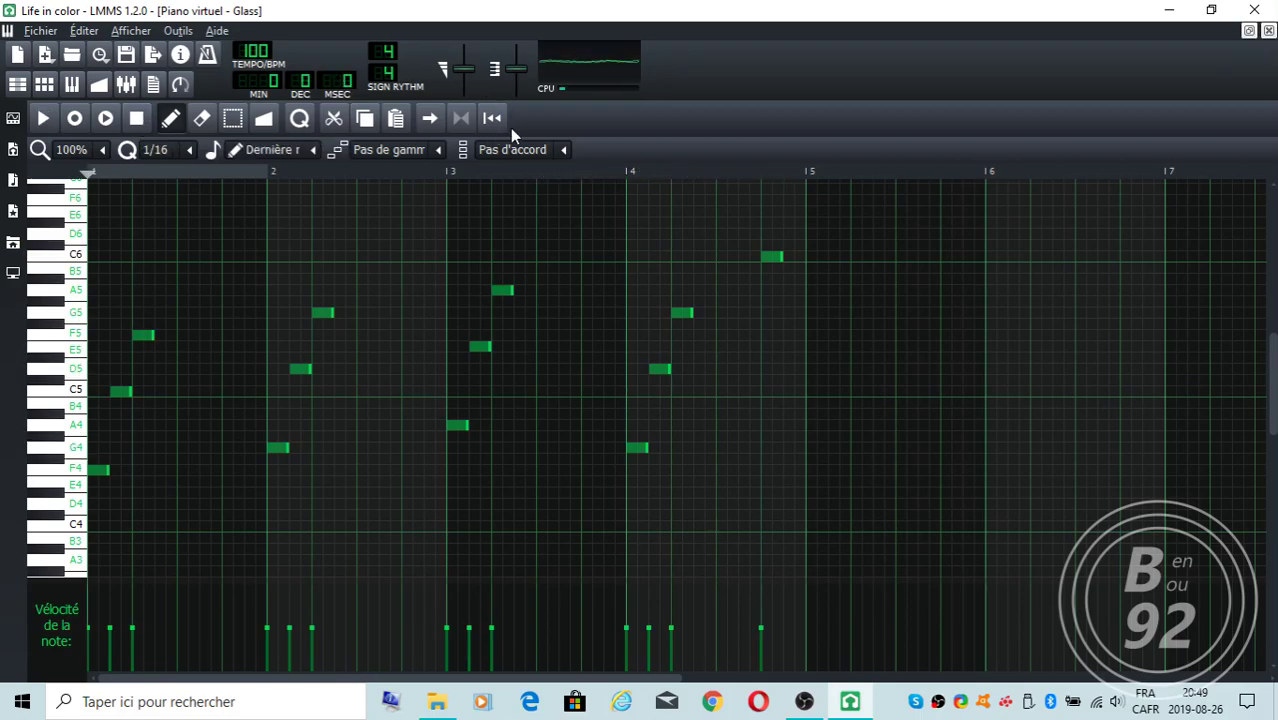
pyautogui.click(1268, 32)
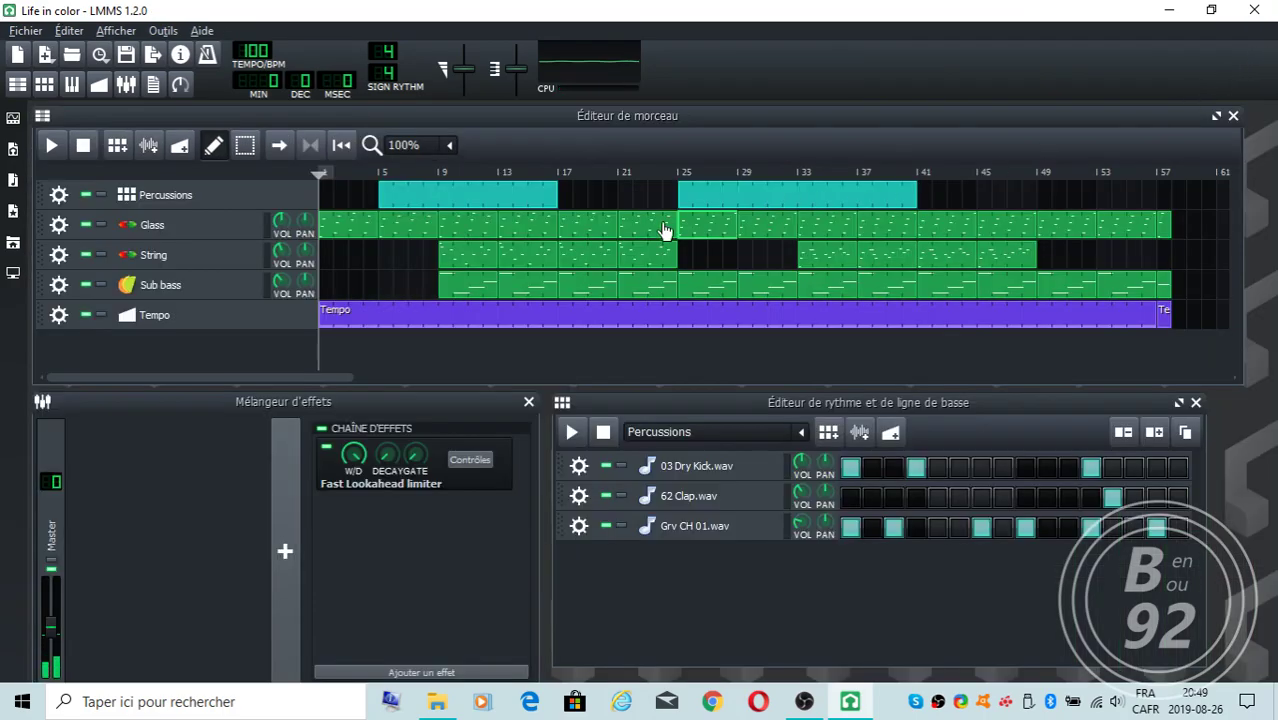
# Step: Listen to the short final Glass pattern at bar 57 in the piano roll and return to the song editor
pyautogui.doubleClick(1160, 230)
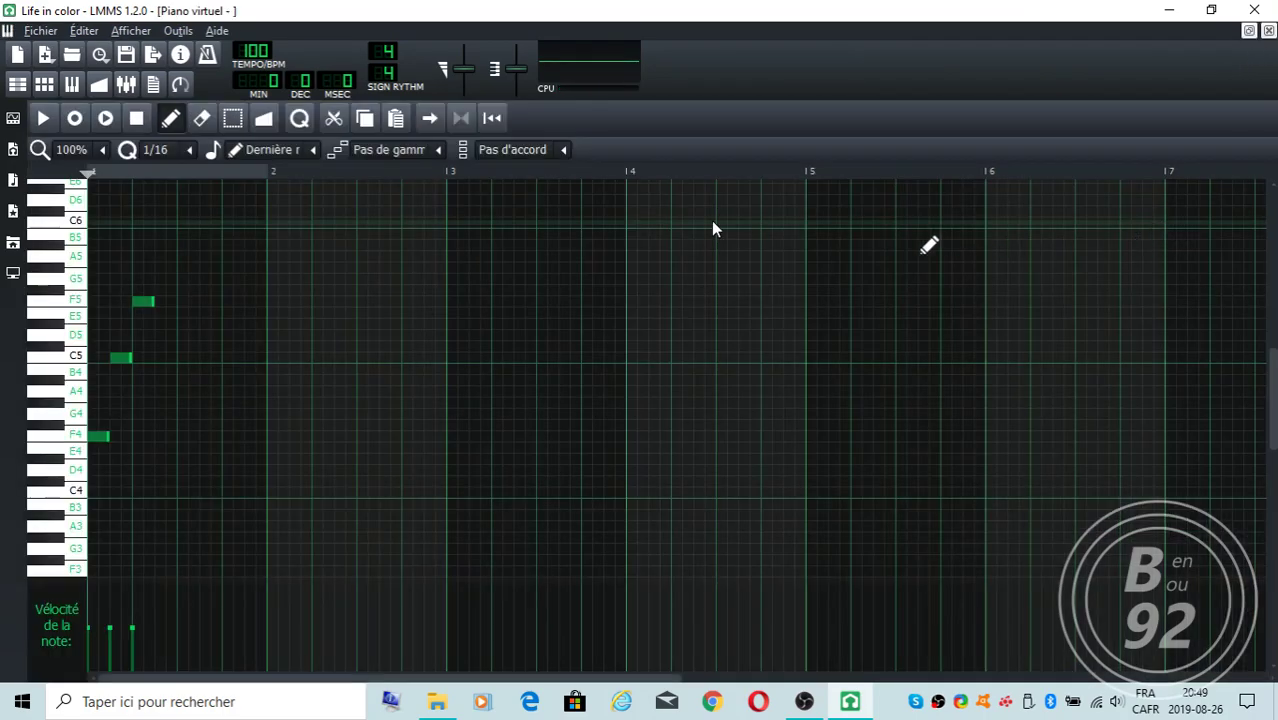
pyautogui.click(52, 125)
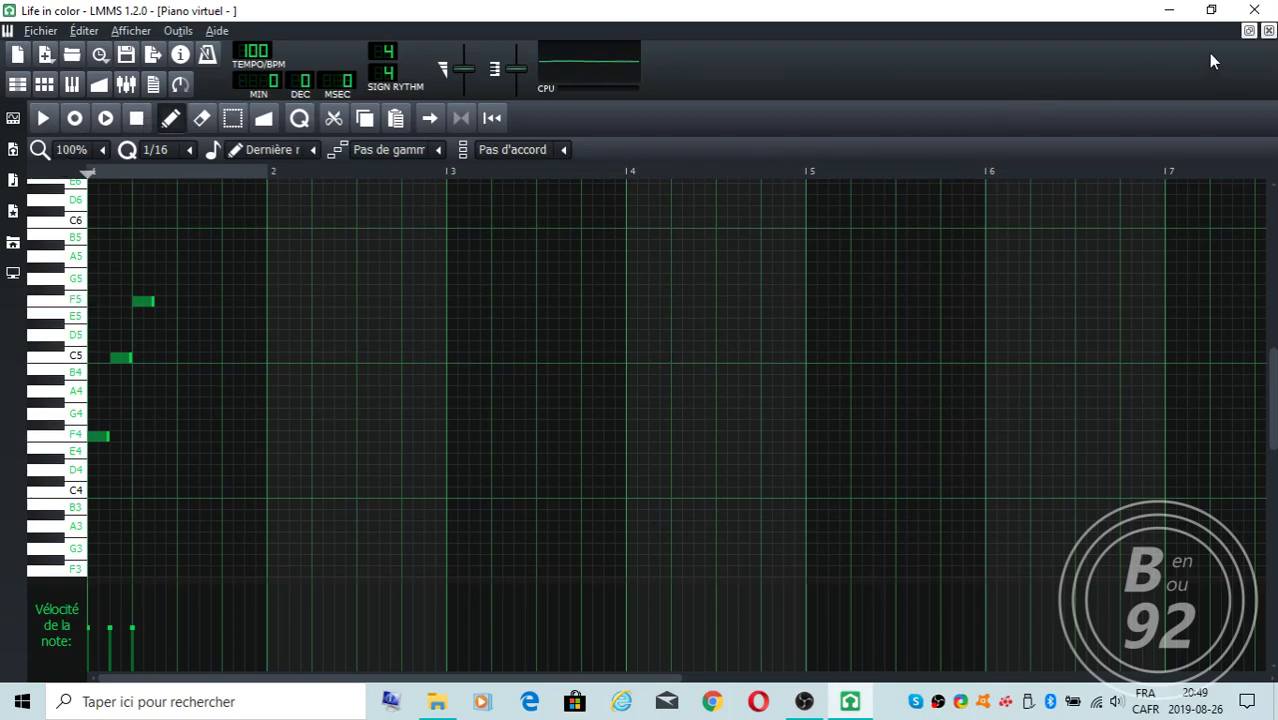
pyautogui.click(1268, 30)
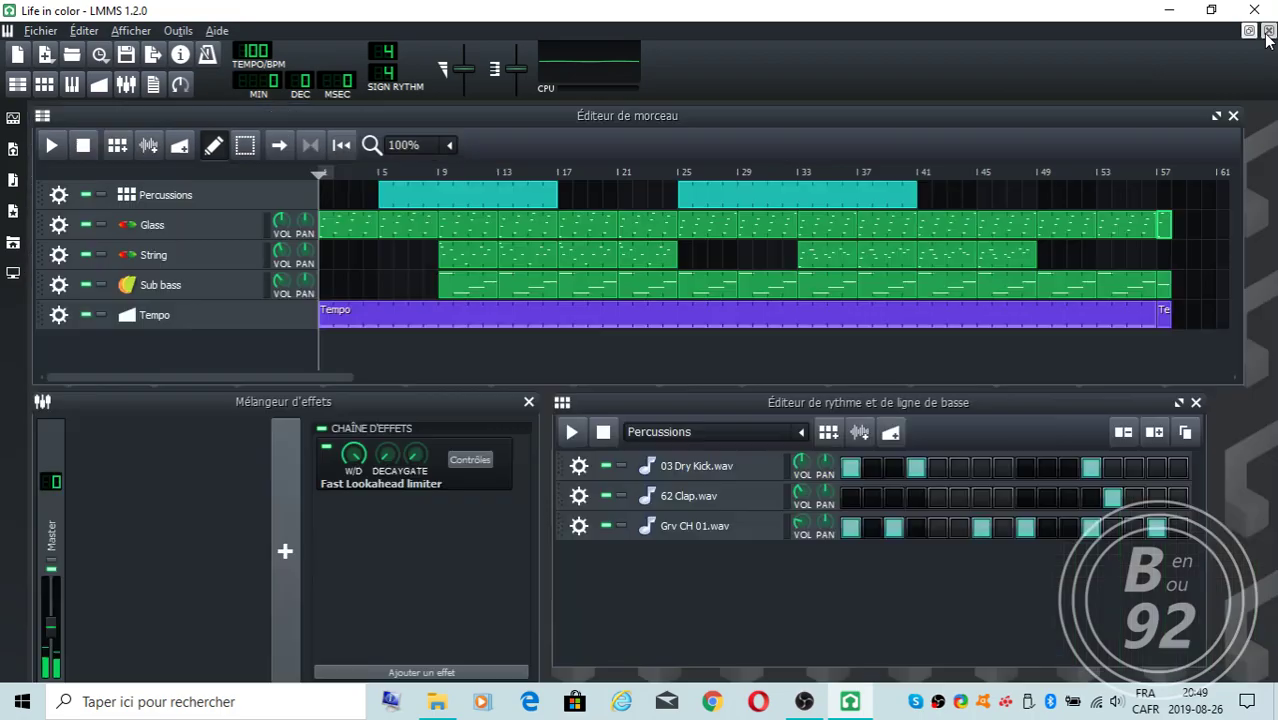
# Step: Listen to the first String pattern, at bar 9, in the piano roll and close it
pyautogui.doubleClick(470, 262)
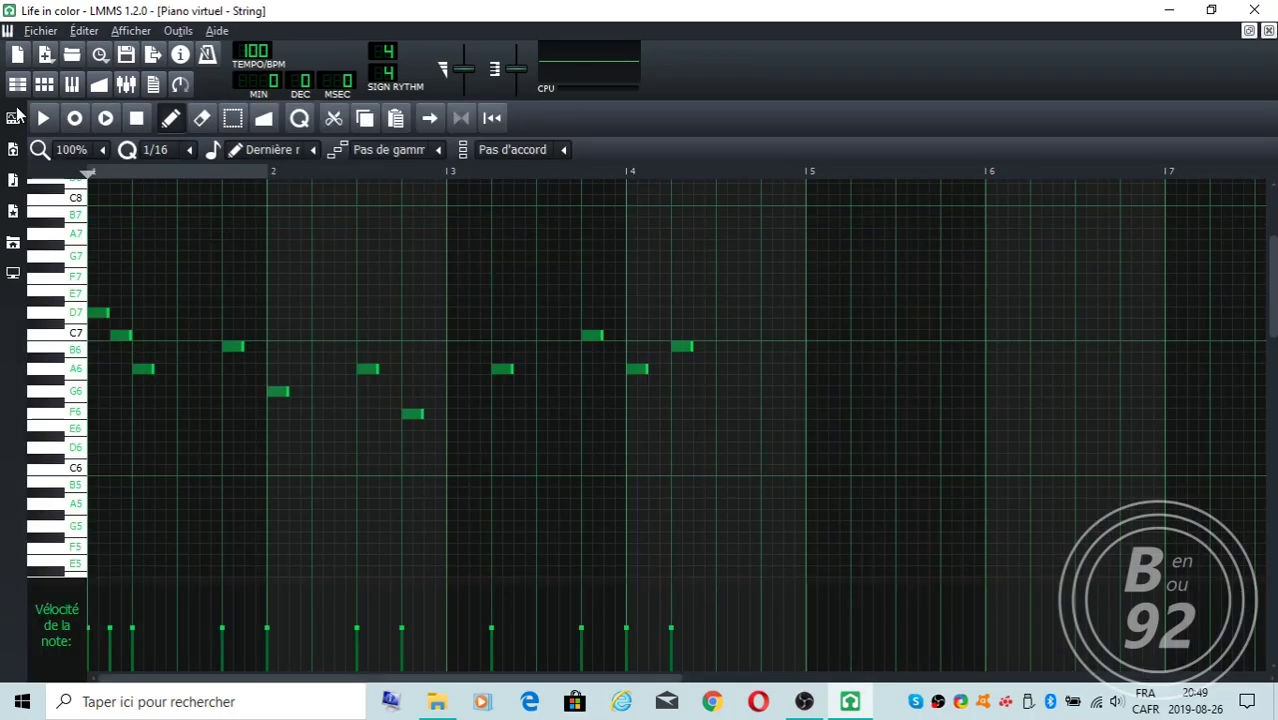
pyautogui.click(45, 118)
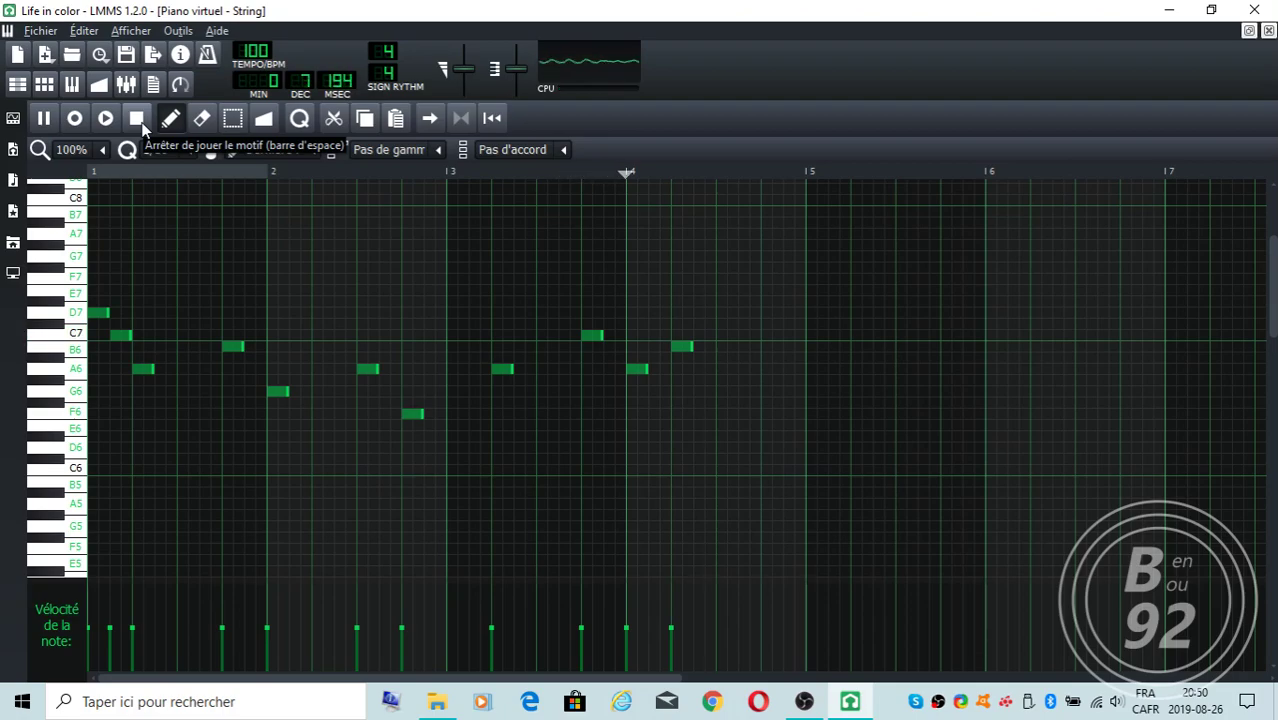
pyautogui.click(137, 119)
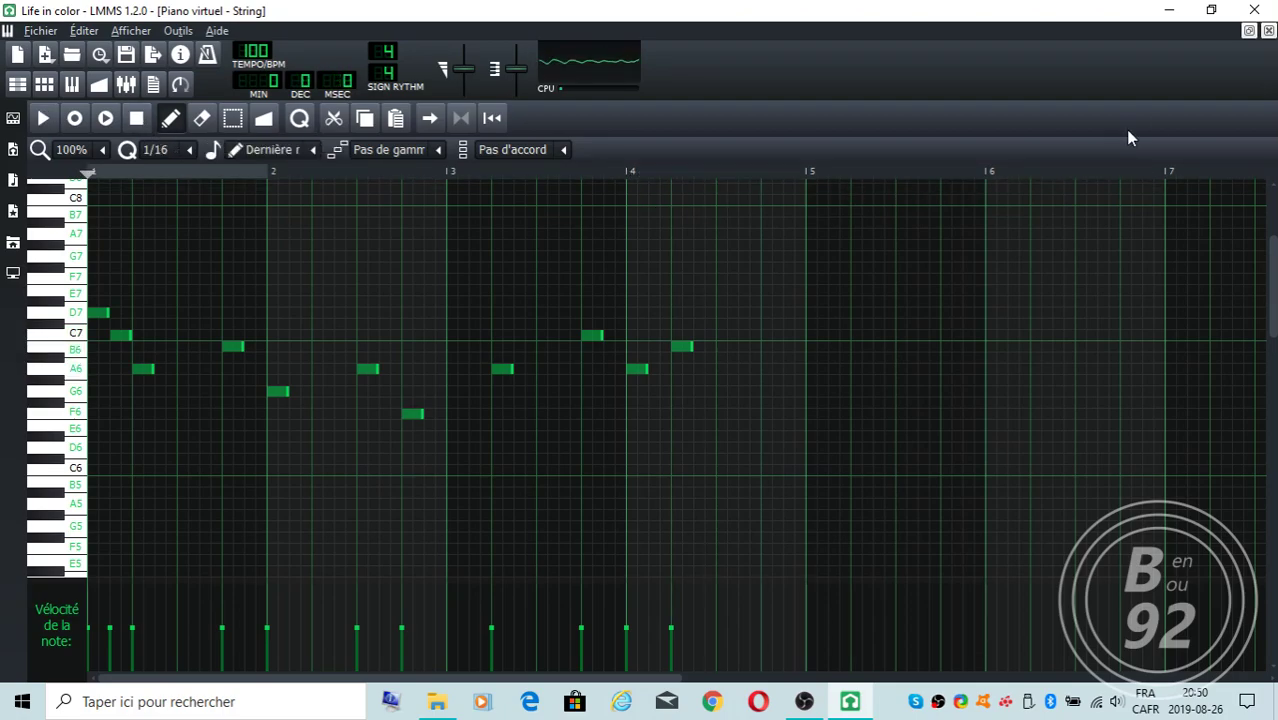
pyautogui.click(1268, 31)
# Step: Listen to the second String pattern, at bar 13, in the piano roll and close it
pyautogui.doubleClick(540, 259)
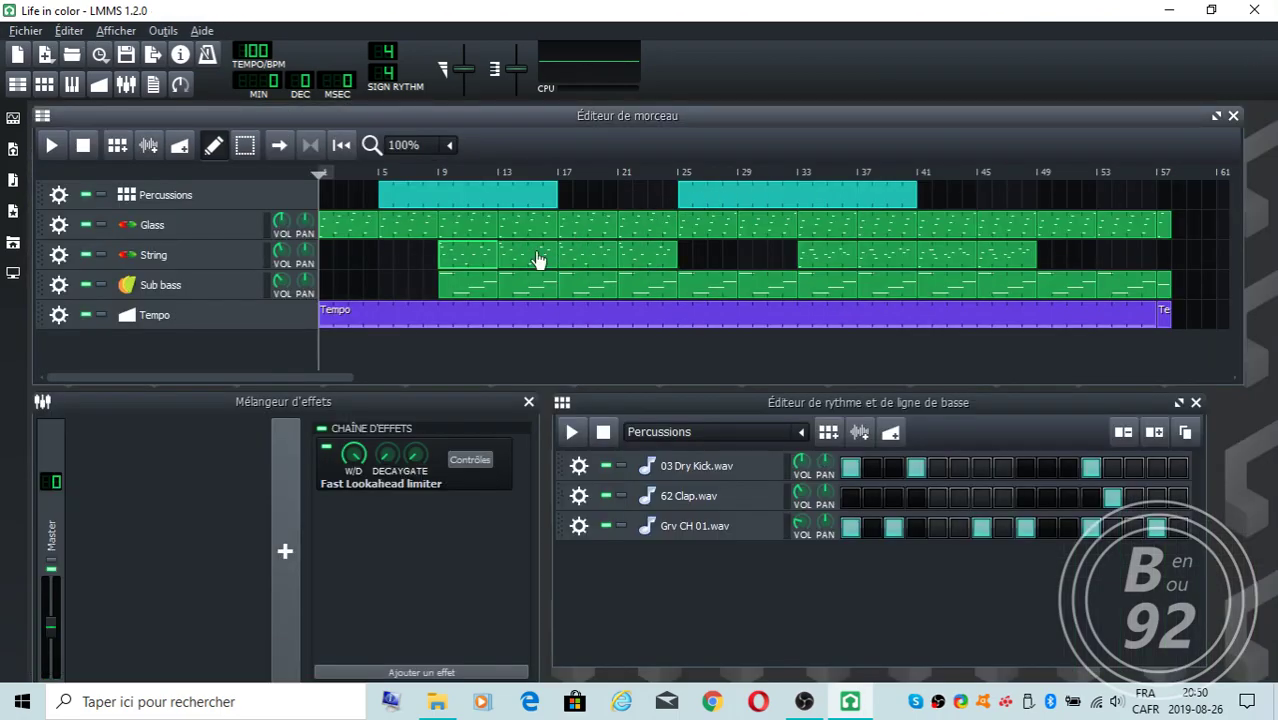
pyautogui.click(44, 118)
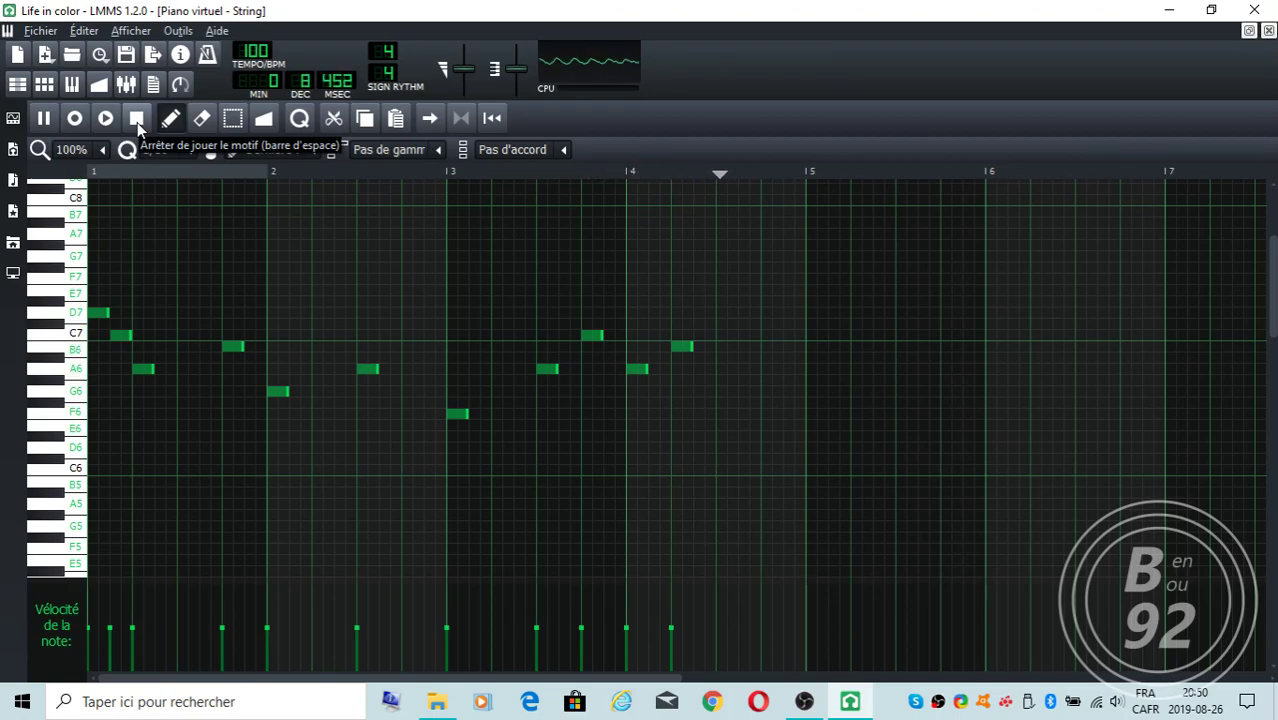
pyautogui.click(137, 119)
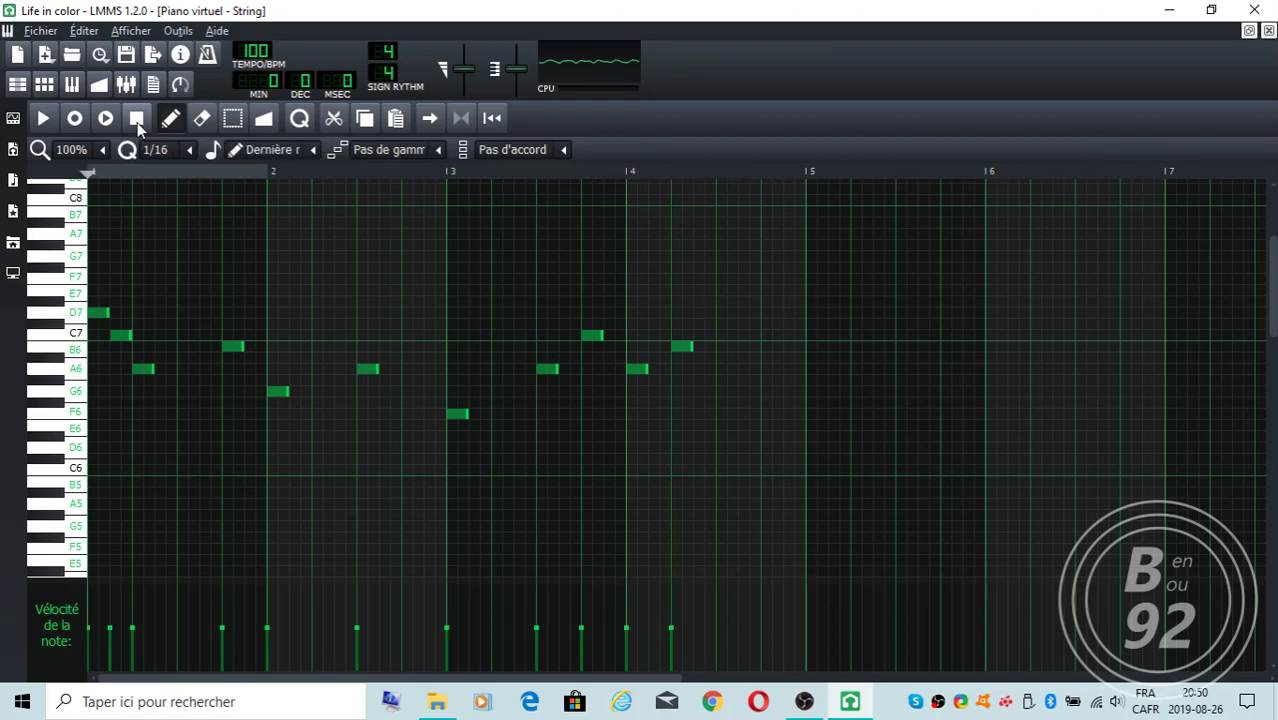
pyautogui.click(1268, 31)
# Step: Listen to the String pattern at bar 33 in the piano roll and close it
pyautogui.doubleClick(830, 257)
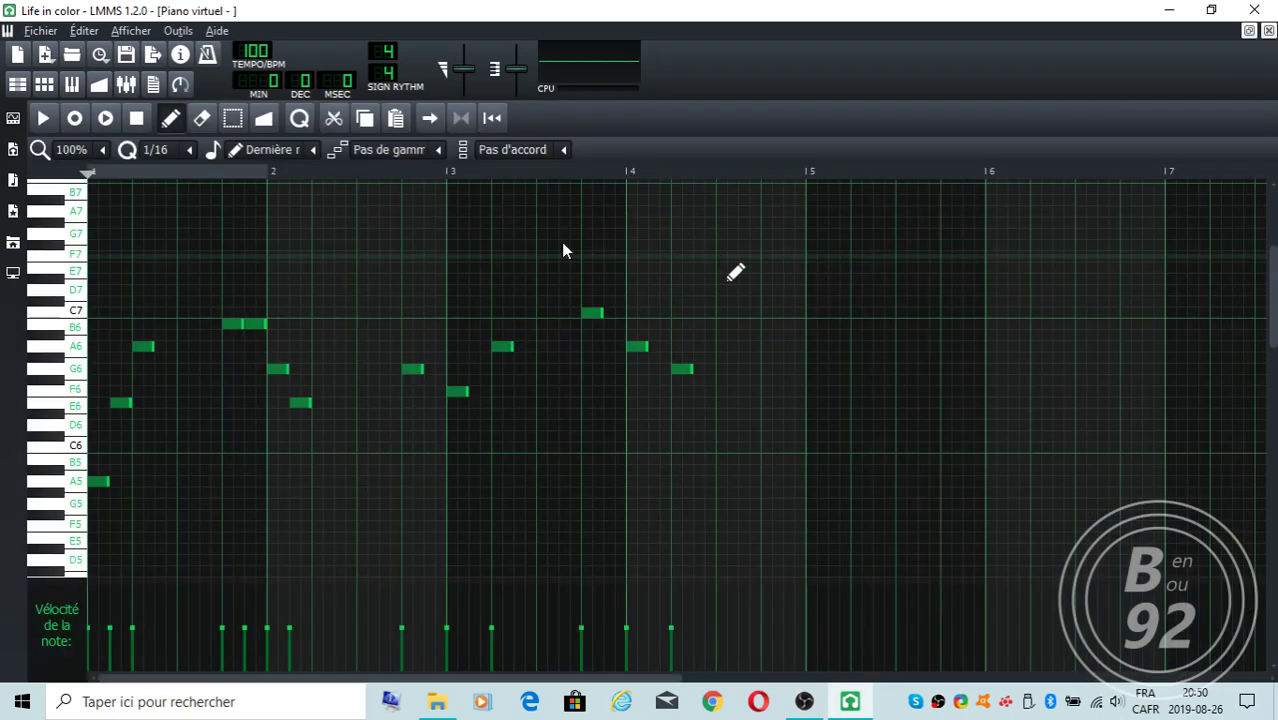
pyautogui.click(43, 118)
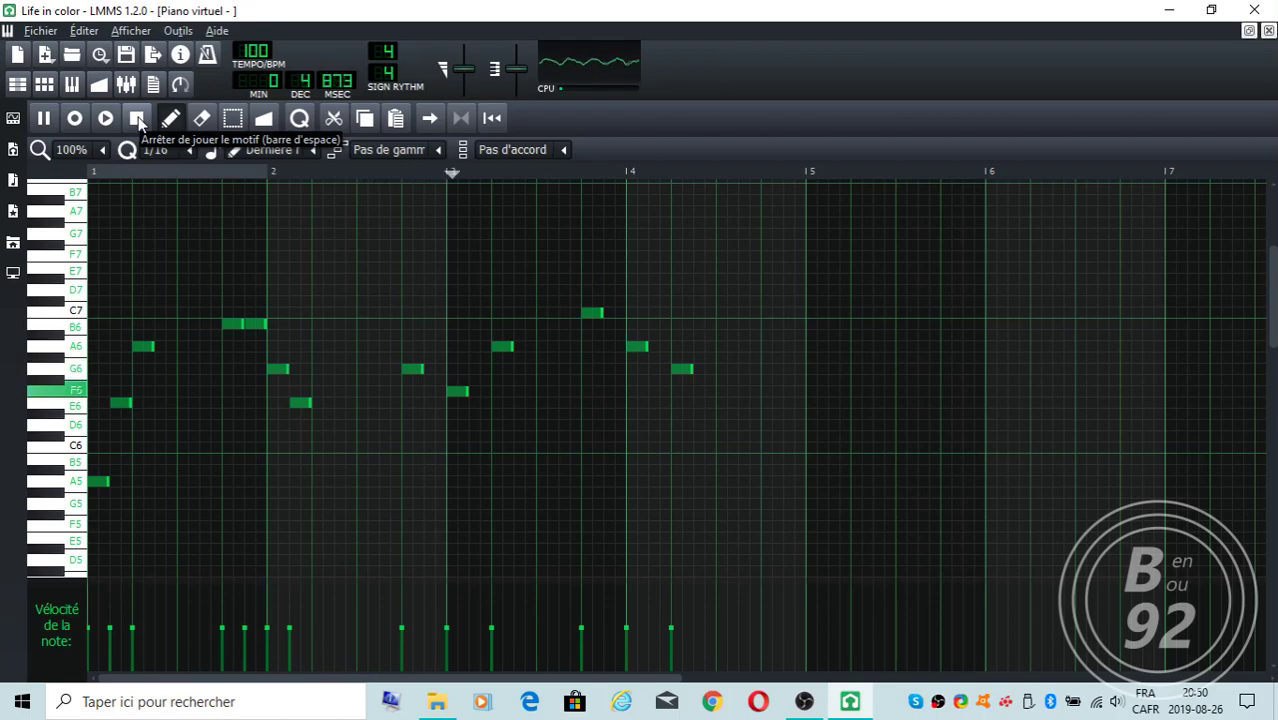
pyautogui.click(137, 119)
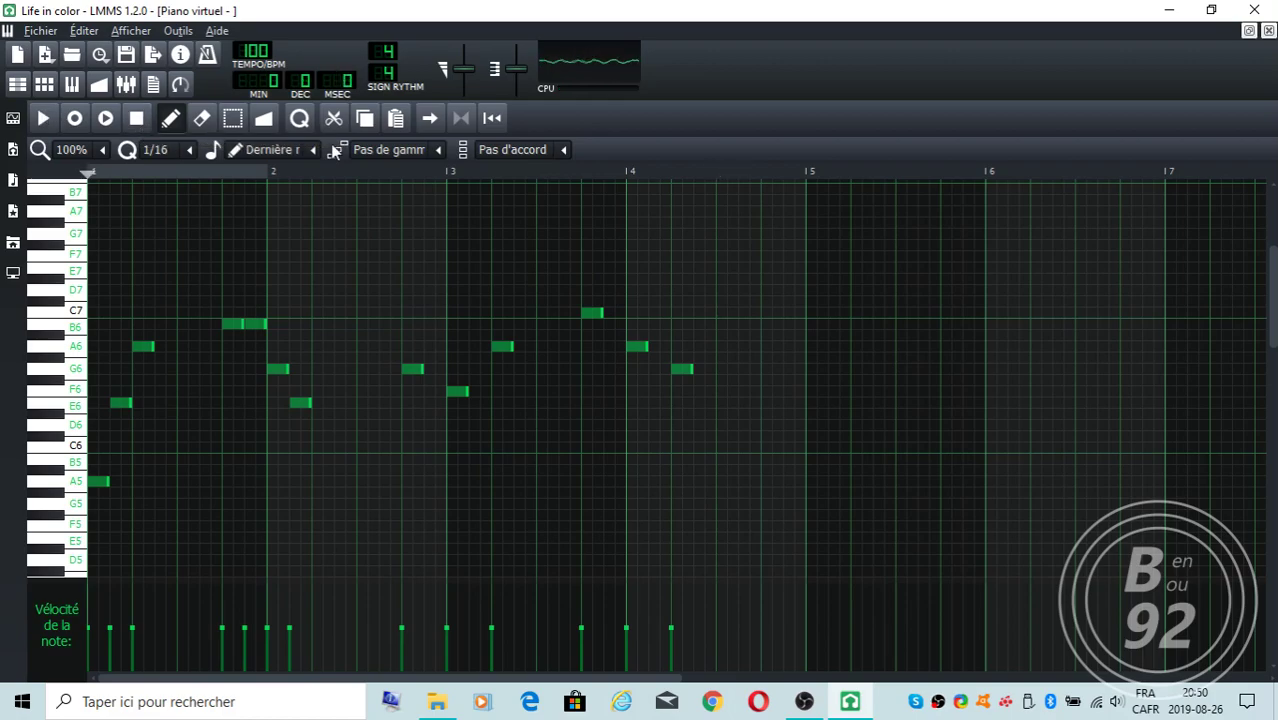
pyautogui.click(1267, 33)
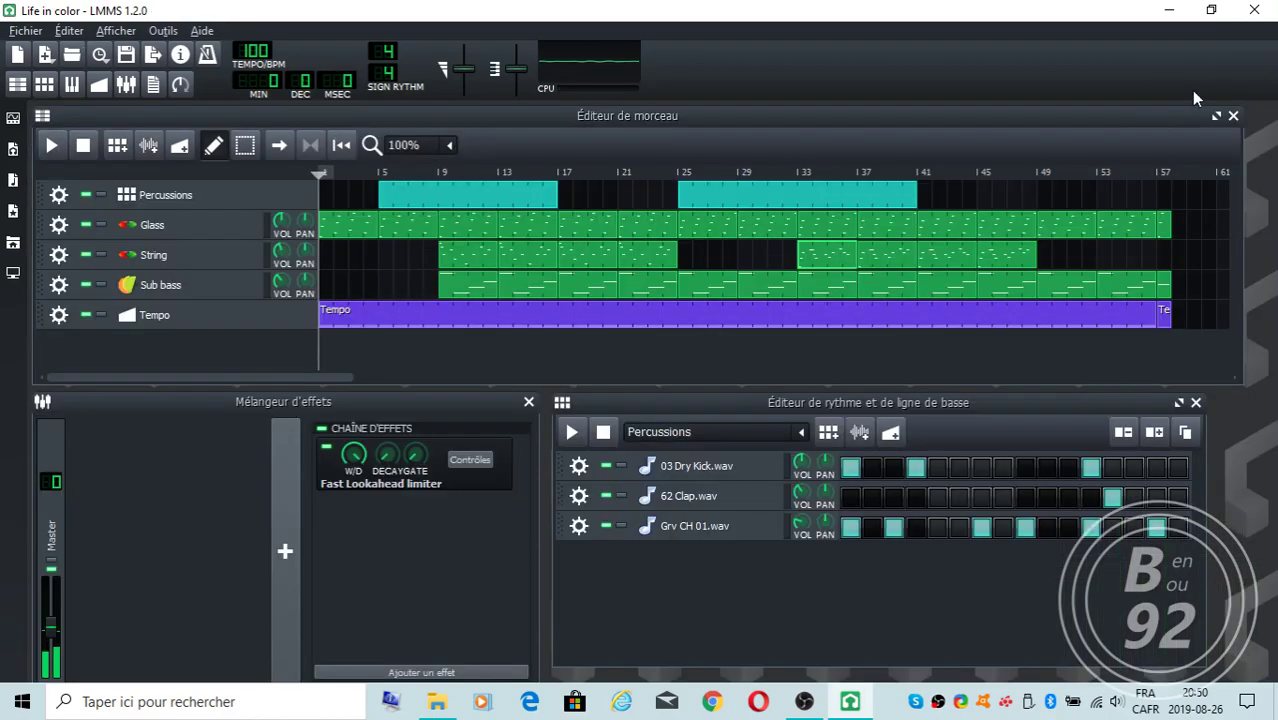
# Step: Listen to the String pattern at bar 37 in the piano roll and close it
pyautogui.doubleClick(875, 263)
pyautogui.click(42, 119)
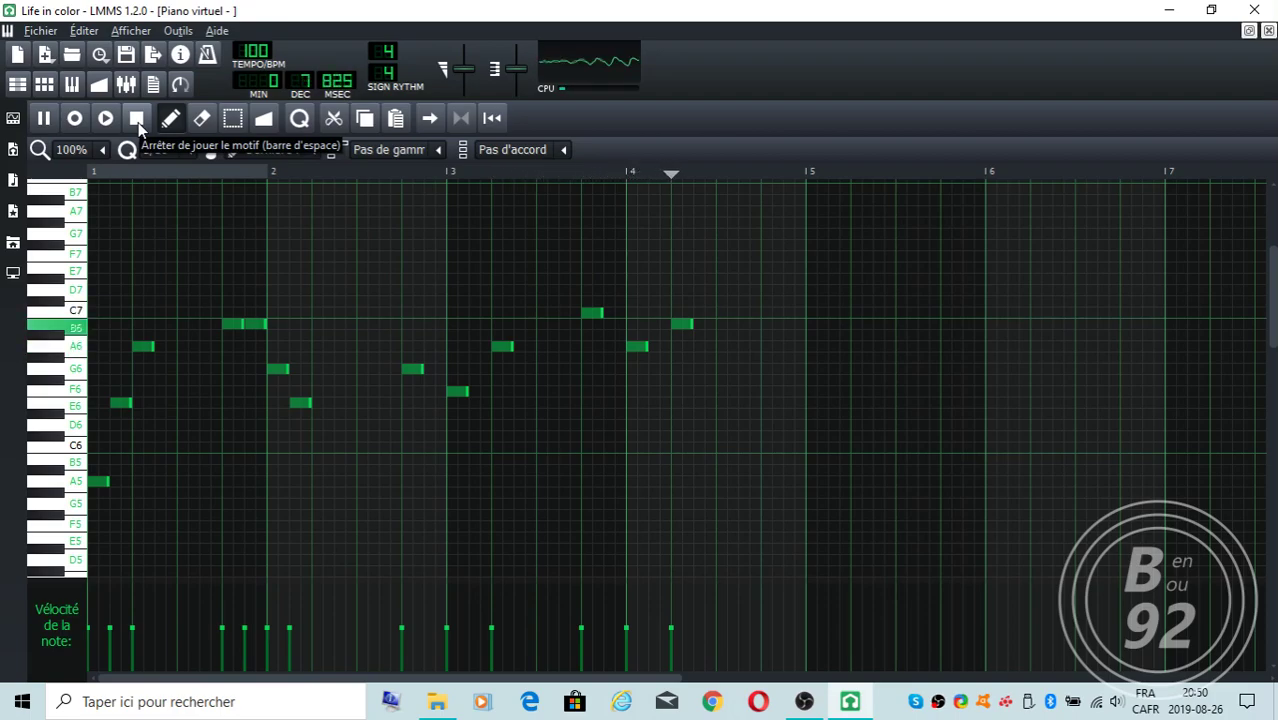
pyautogui.click(139, 122)
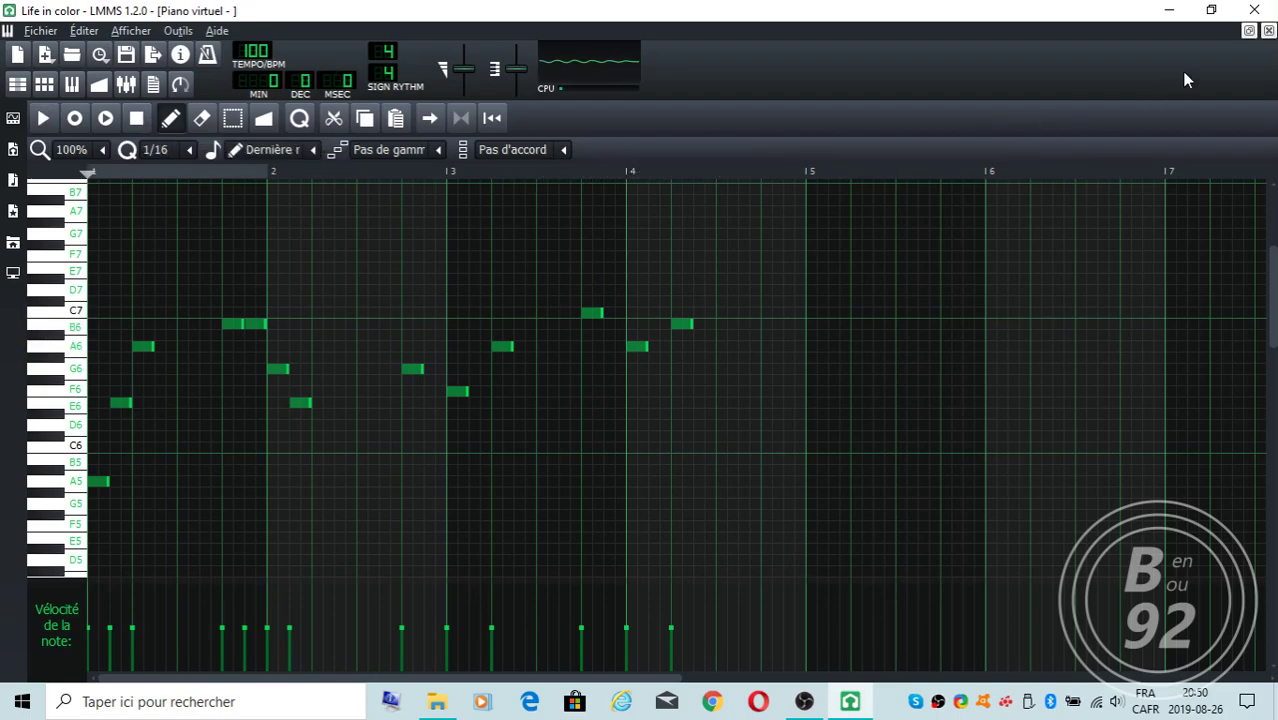
pyautogui.click(1267, 32)
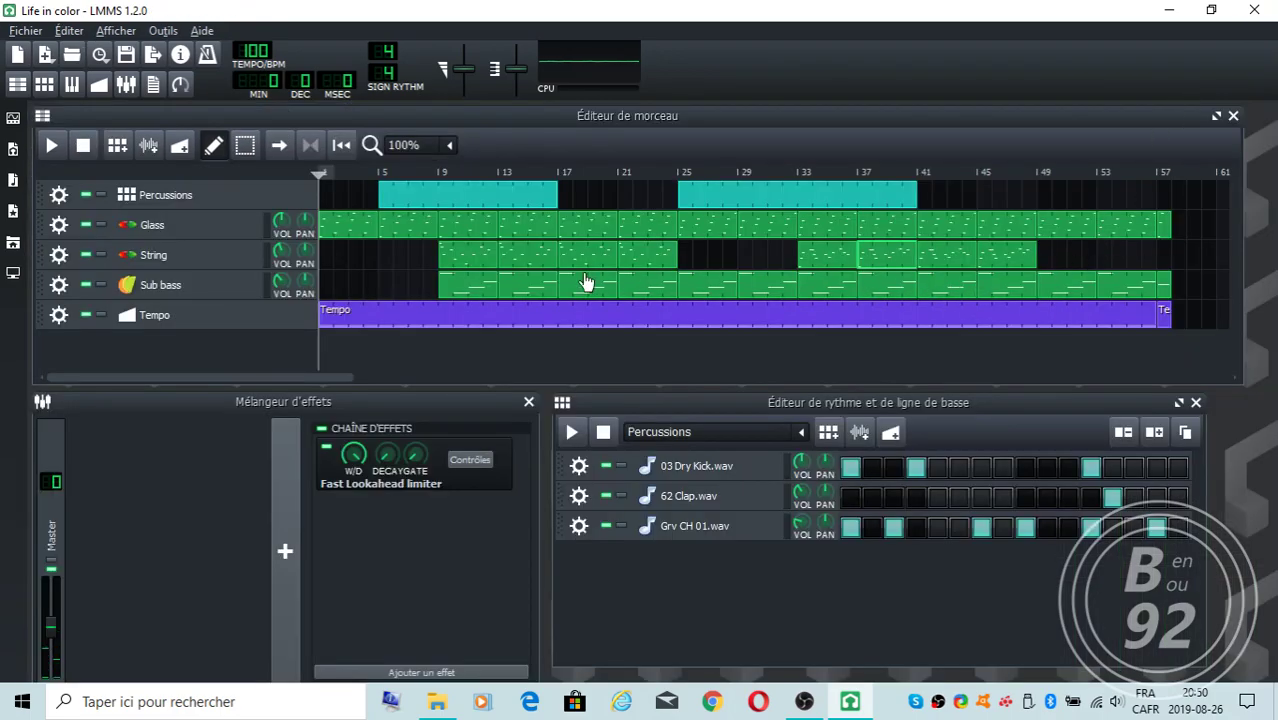
# Step: Listen to the first Sub bass pattern, at bar 9, in the piano roll and close it
pyautogui.doubleClick(477, 293)
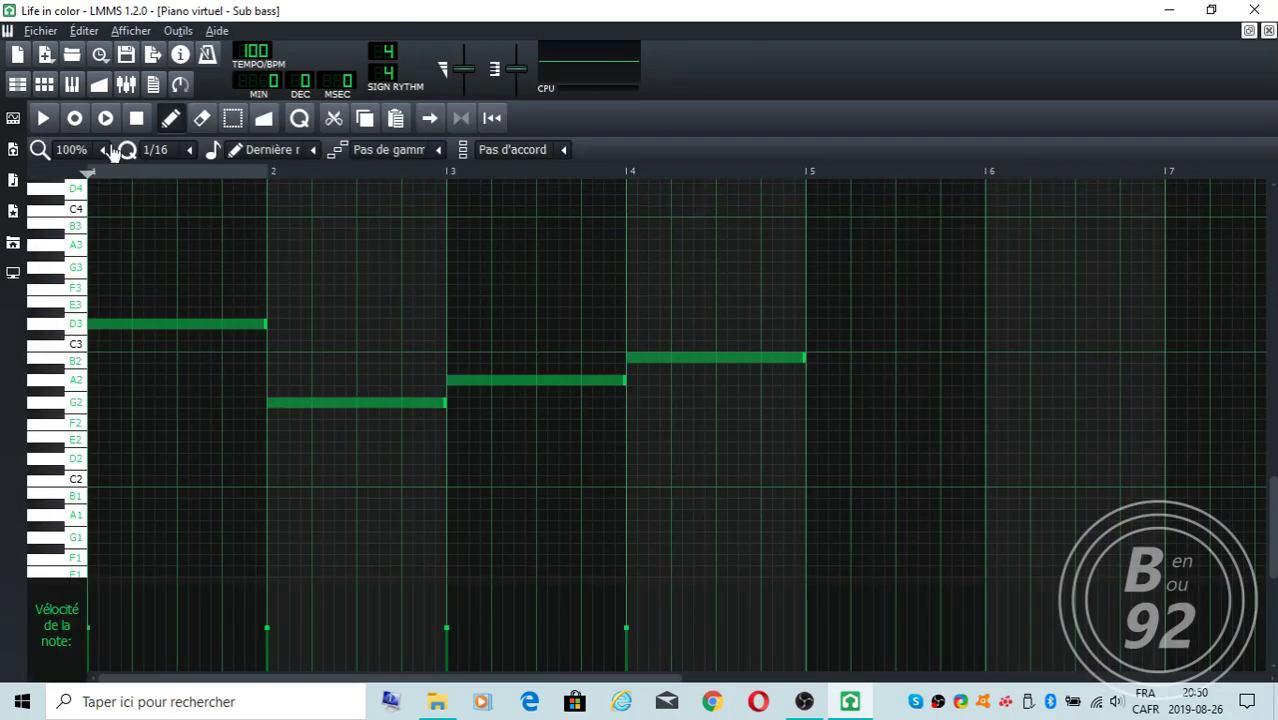
pyautogui.click(48, 122)
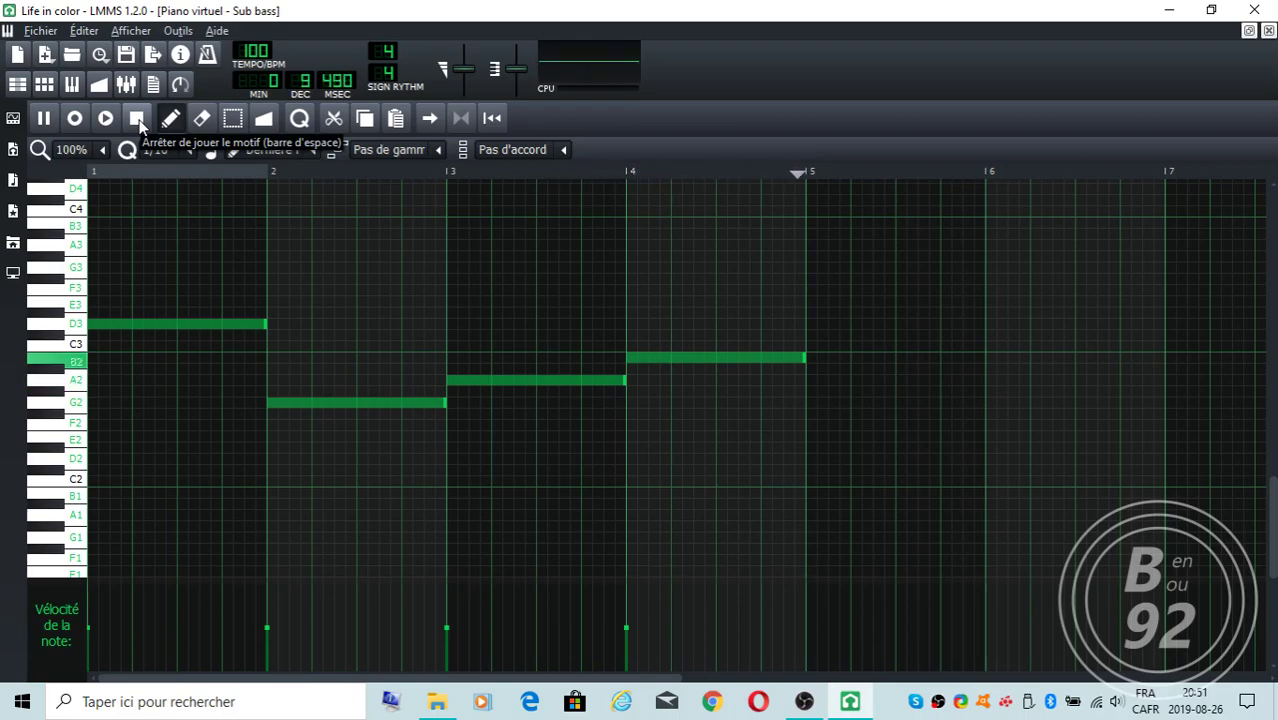
pyautogui.click(137, 118)
pyautogui.click(1267, 33)
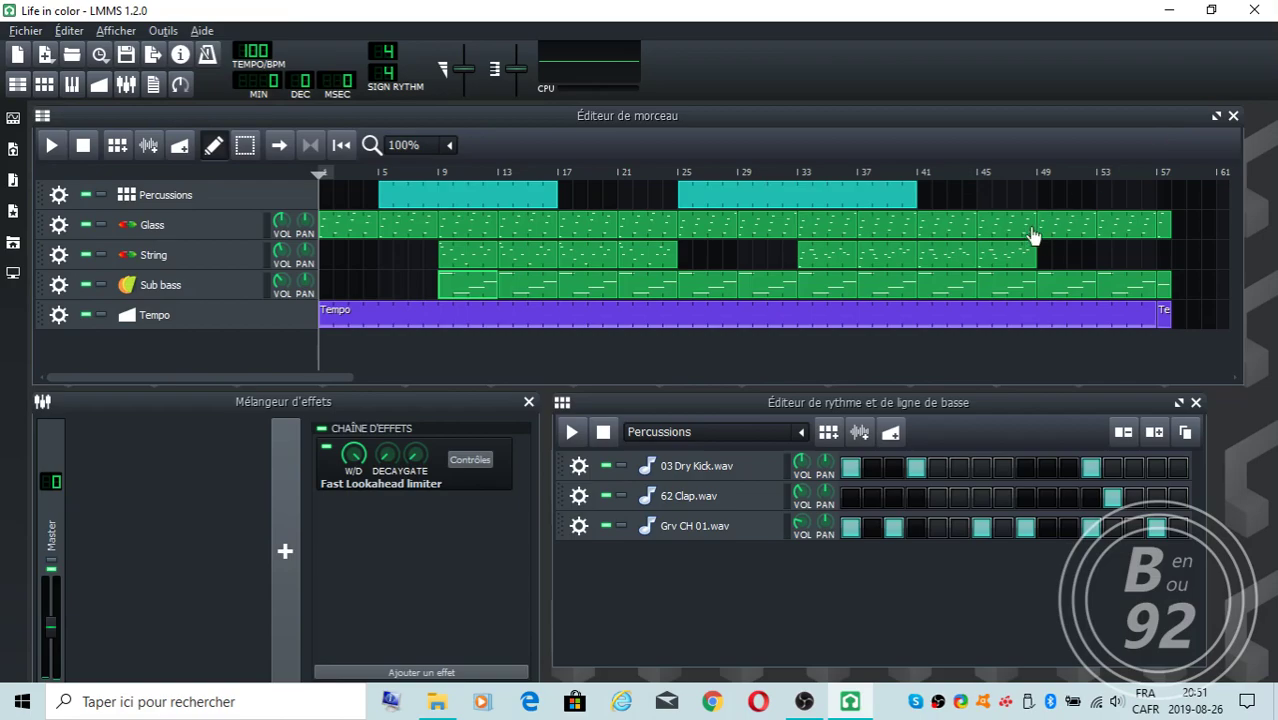
# Step: Listen to the short final Sub bass pattern at bar 57 in the piano roll and close it
pyautogui.doubleClick(1162, 292)
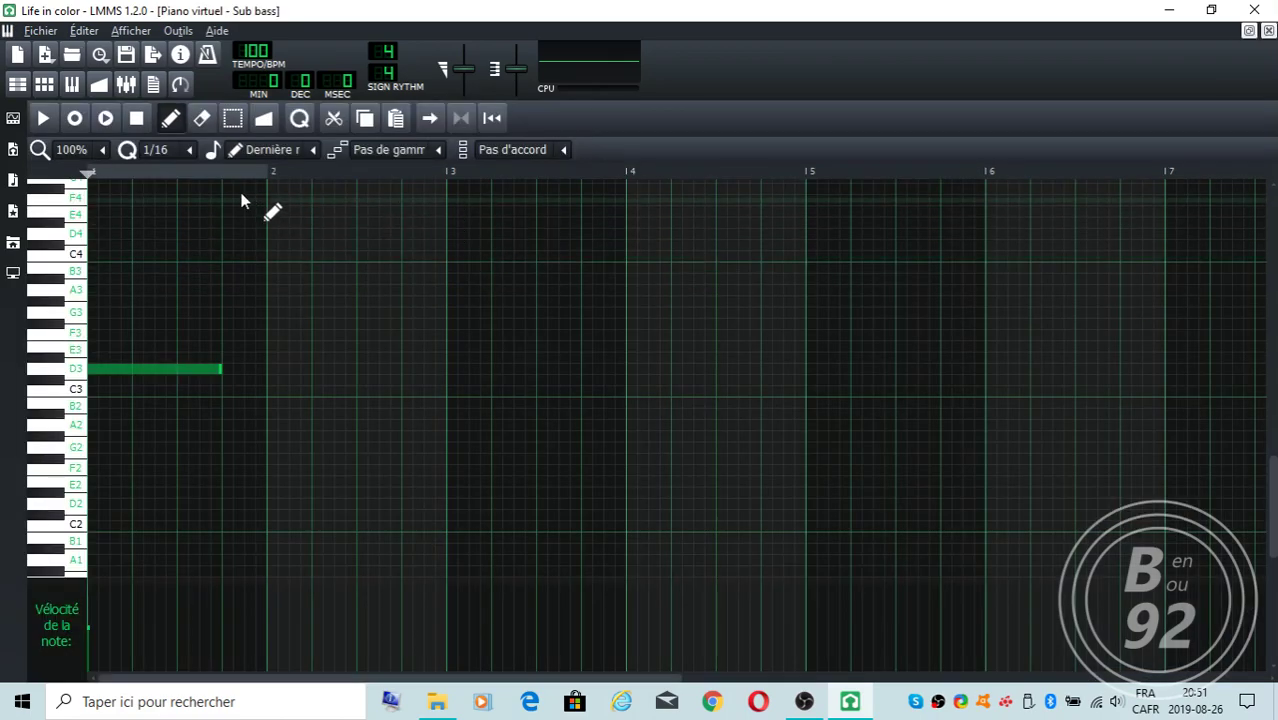
pyautogui.press('space')
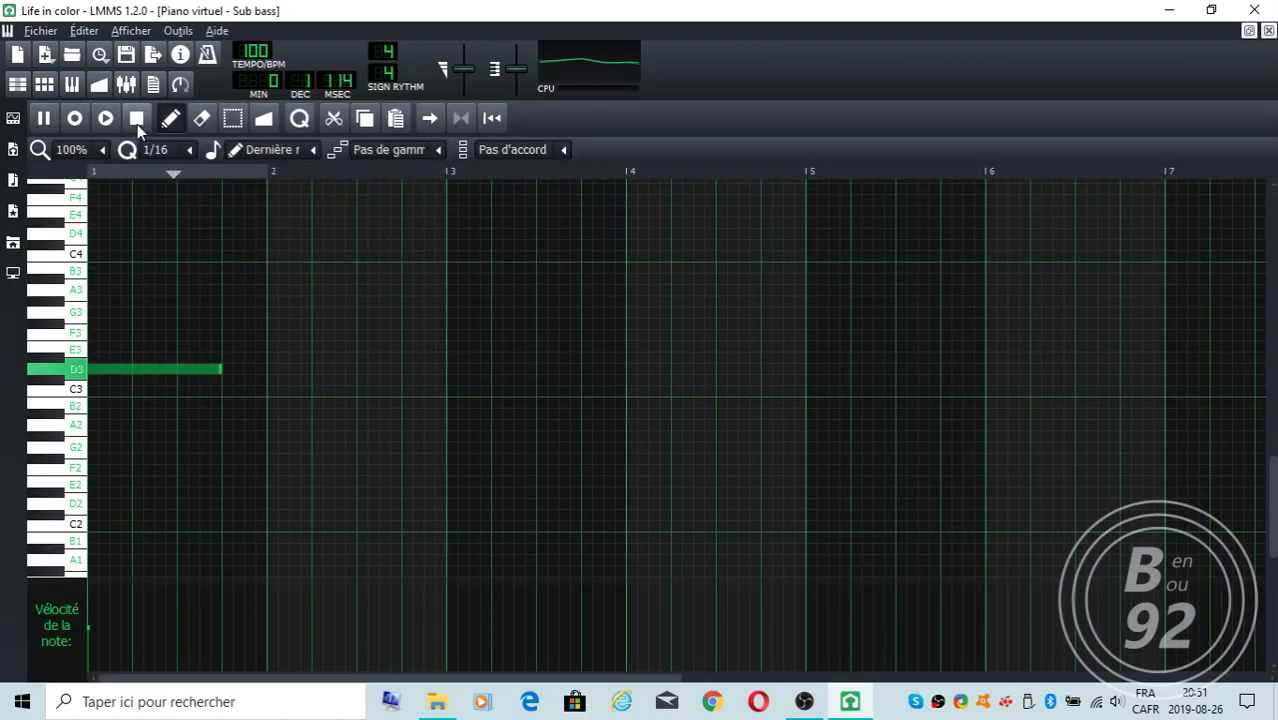
pyautogui.click(137, 120)
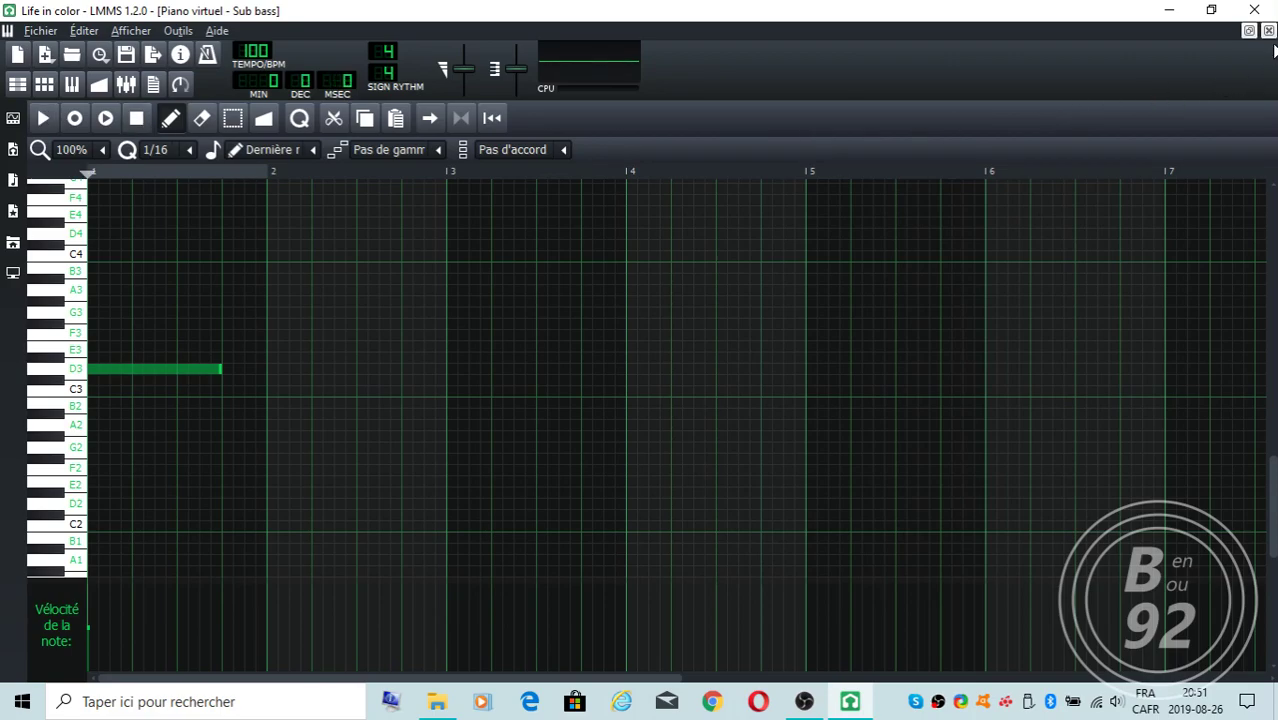
pyautogui.click(1268, 31)
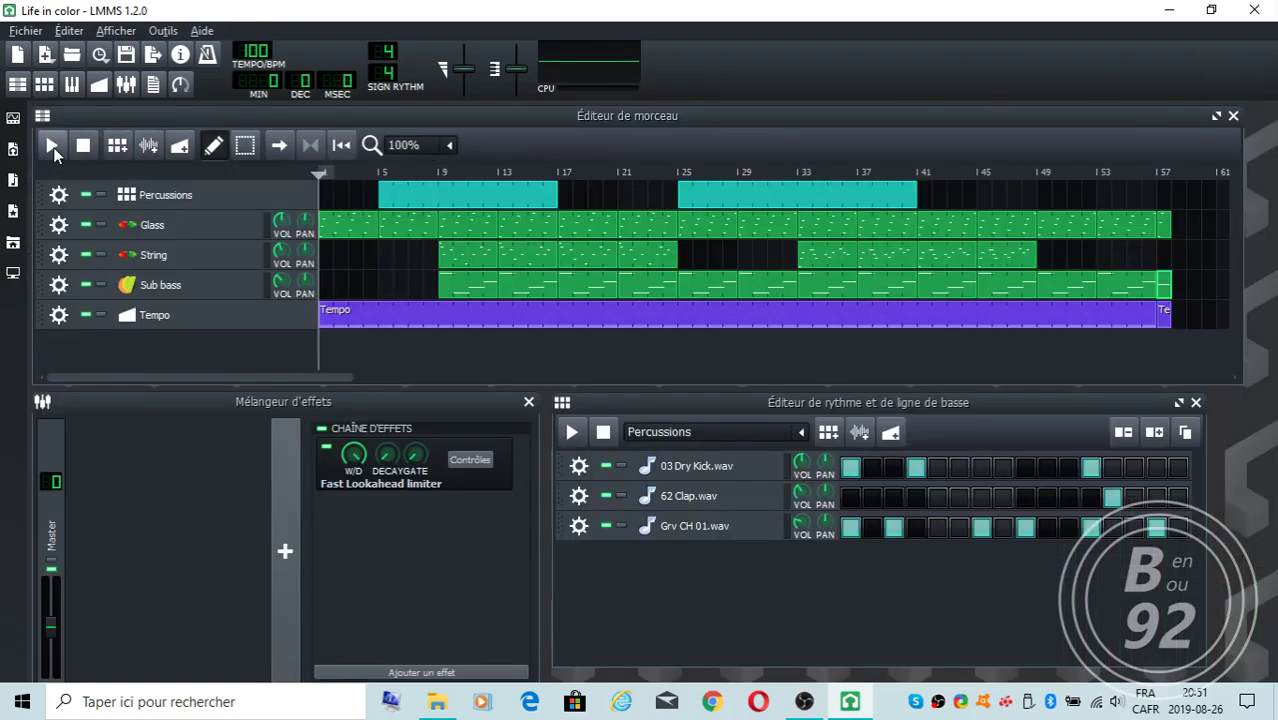
# Step: Play the whole song from the beginning in the song editor
pyautogui.click(53, 147)
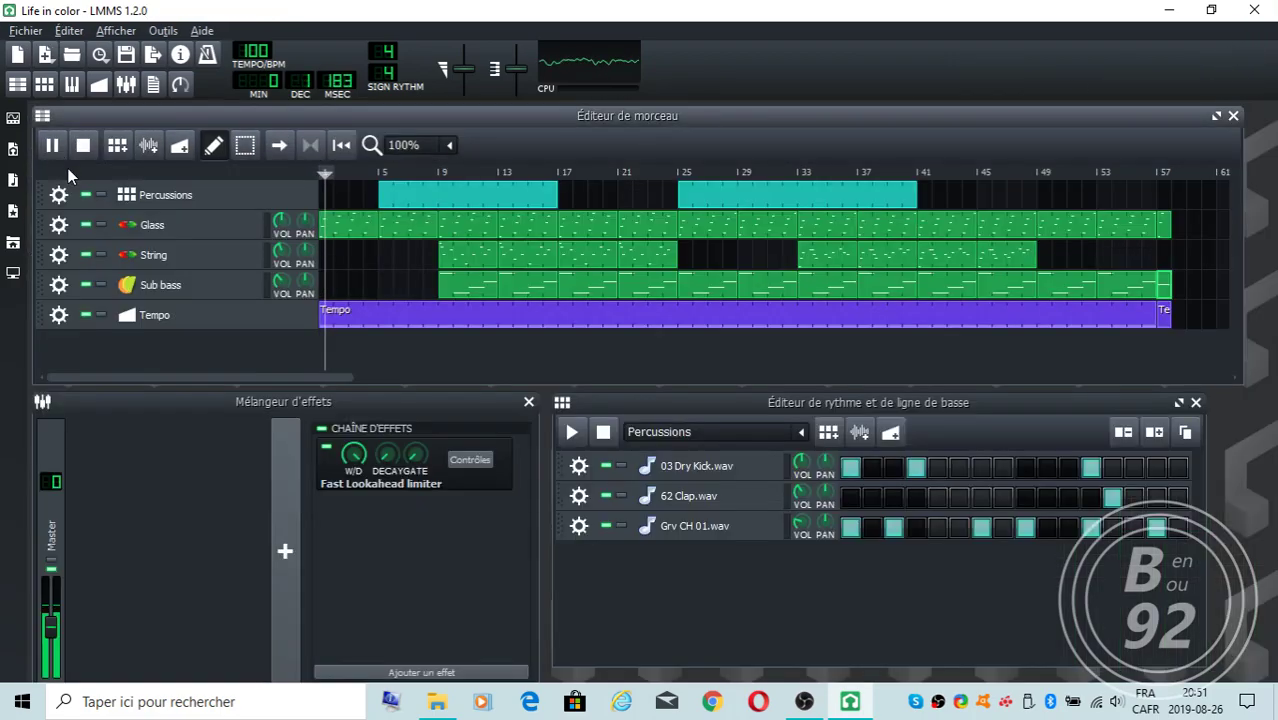